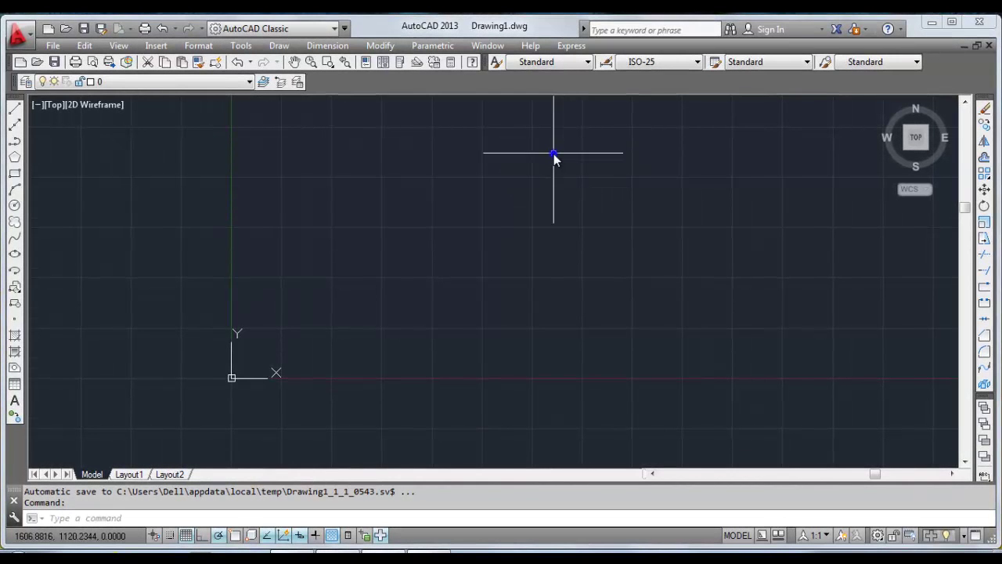
- Bring up and dismiss the drawing-area shortcut menu, then drag empty selection windows
right_click(553, 155)
right_click(523, 155)
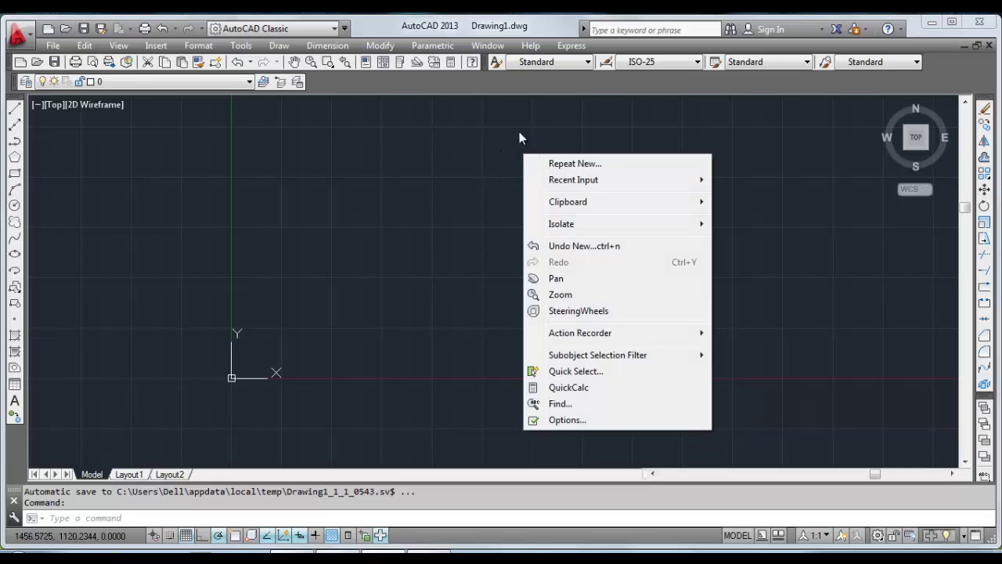
click(480, 133)
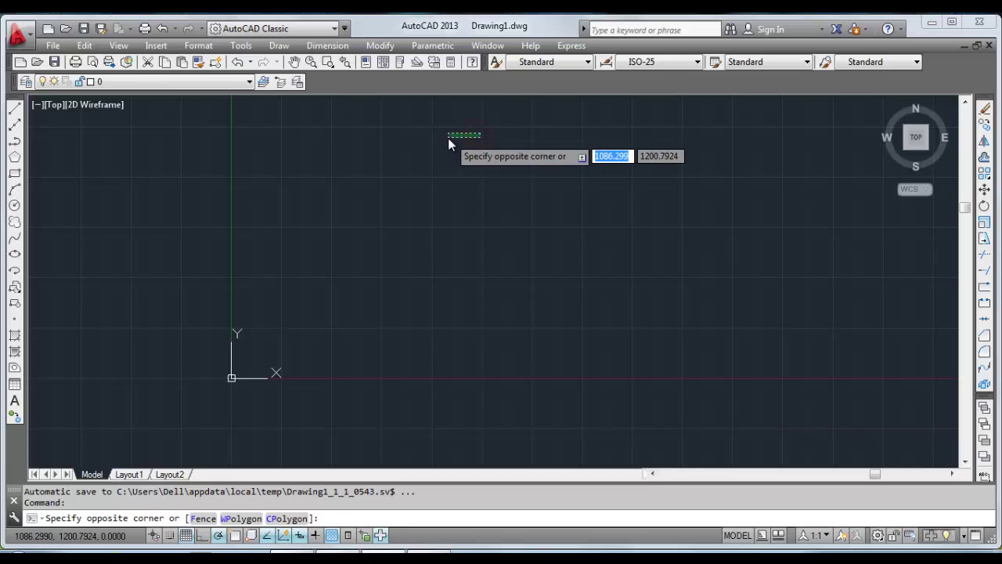
click(447, 138)
click(463, 173)
click(518, 208)
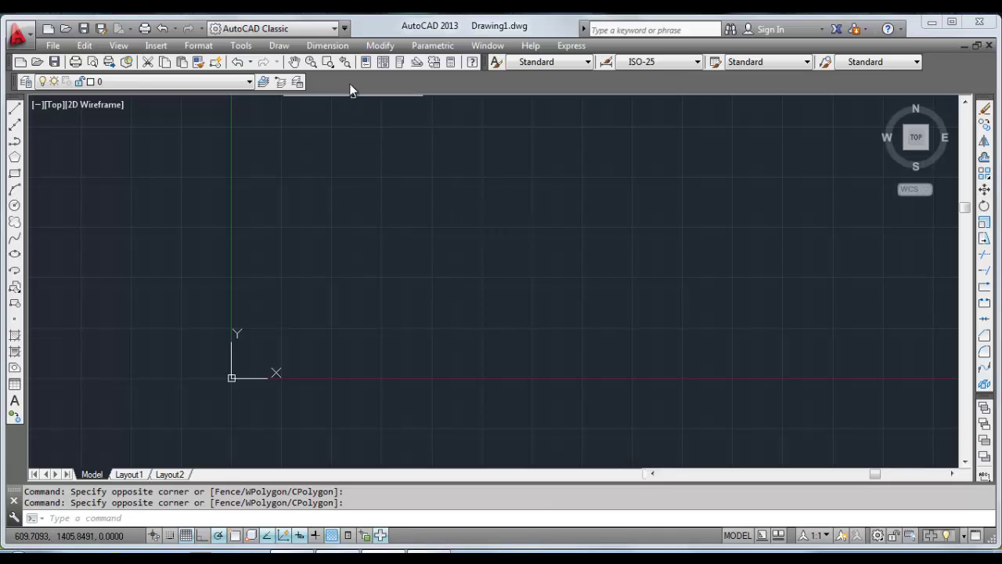
- Keep the AutoCAD Classic workspace, then float the Styles toolbar over the drawing and close it
click(335, 29)
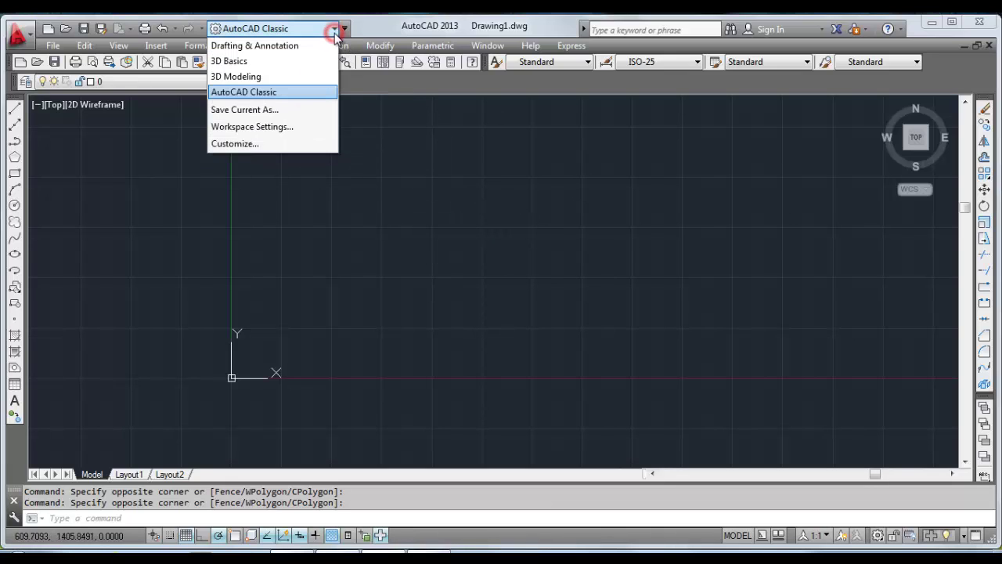
click(303, 92)
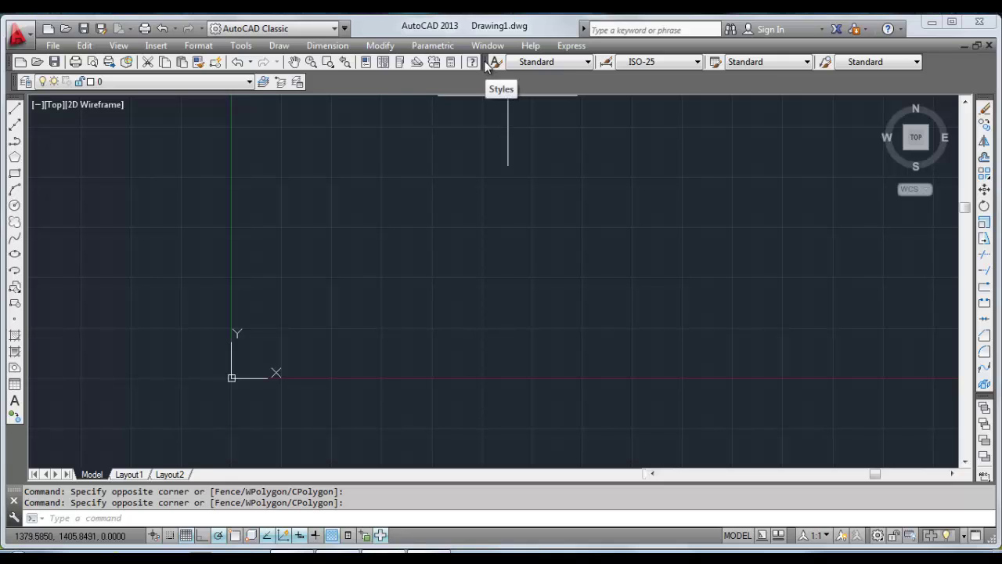
drag(486, 66, 483, 90)
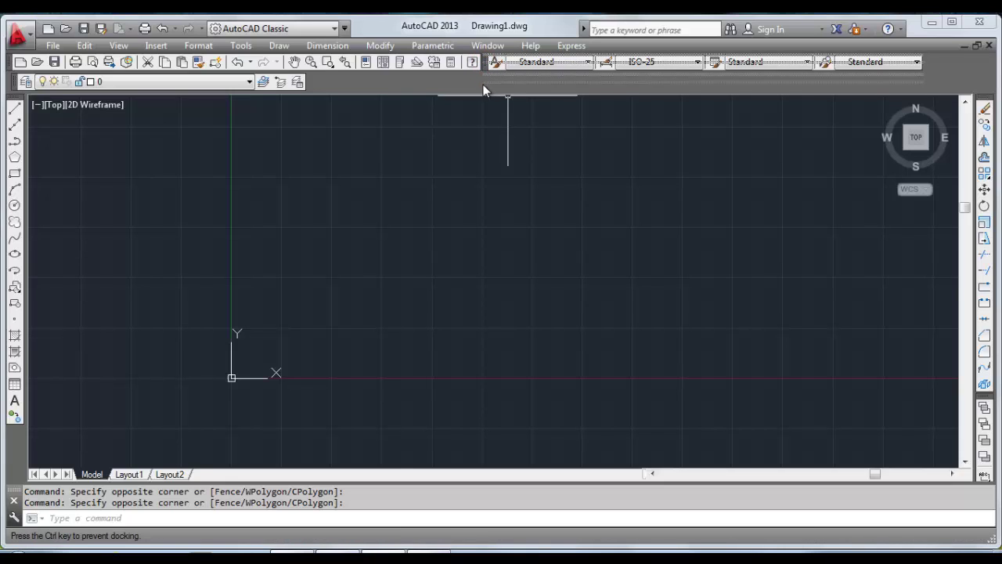
drag(476, 131, 452, 166)
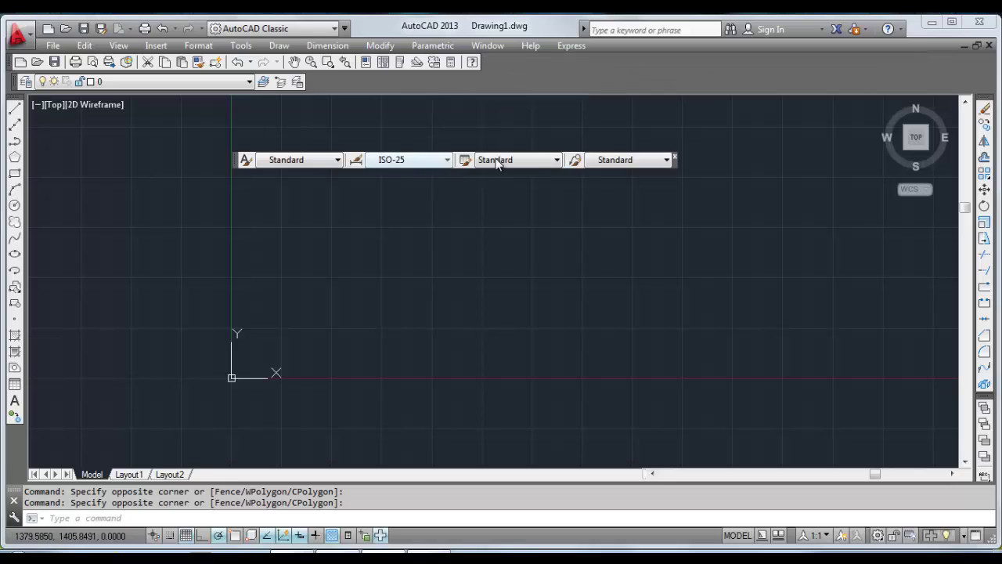
click(674, 157)
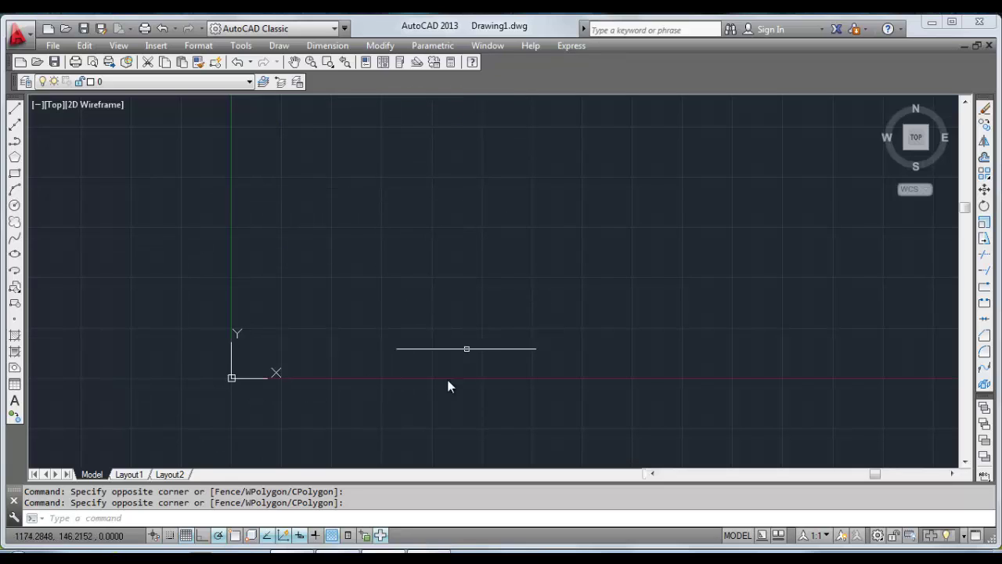
click(142, 519)
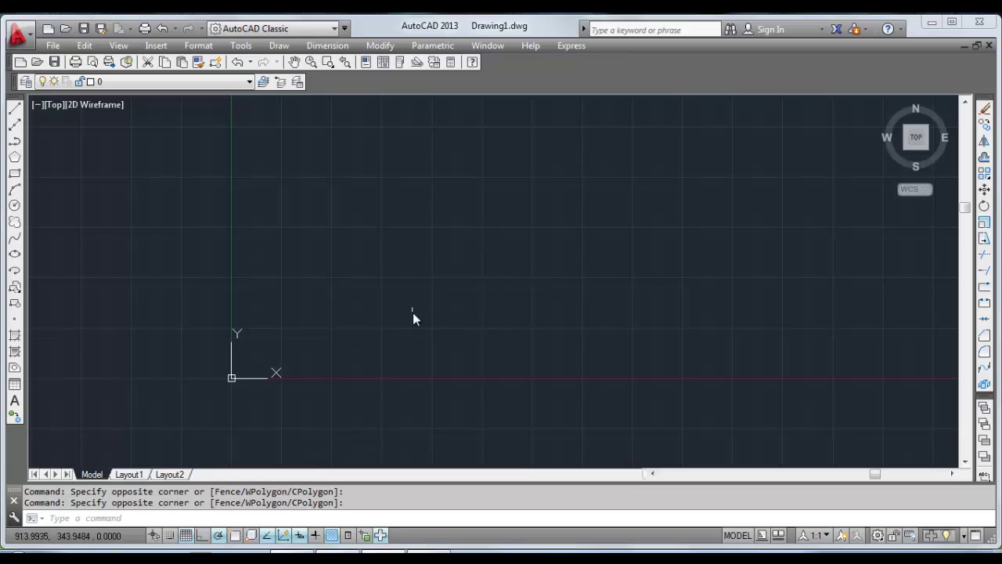
click(353, 521)
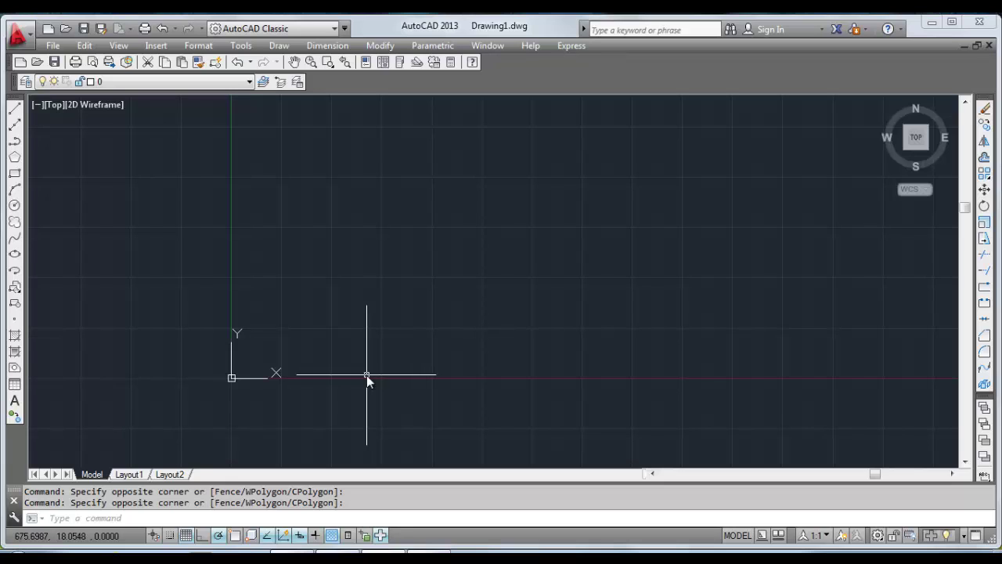
key(ctrl+9)
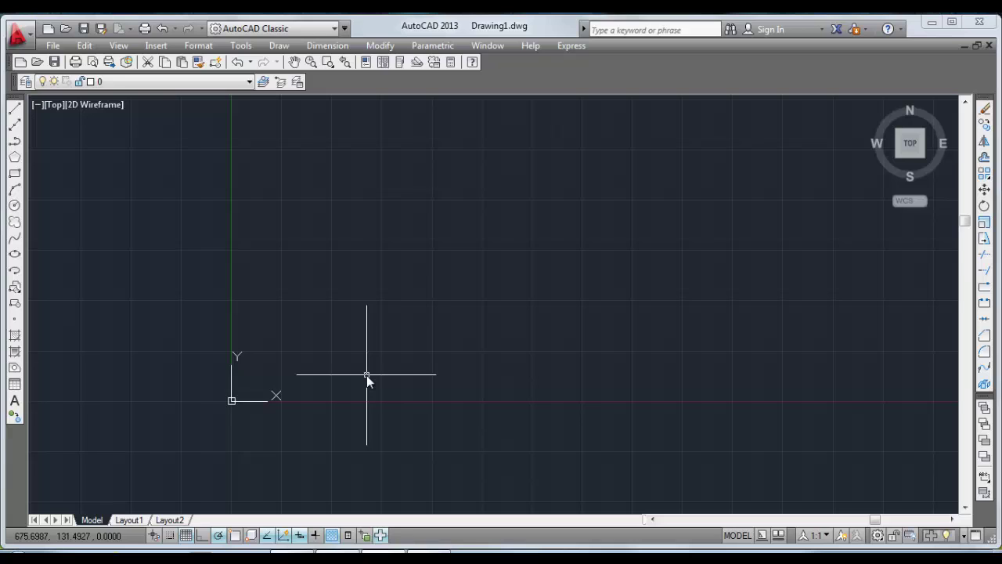
key(ctrl+9)
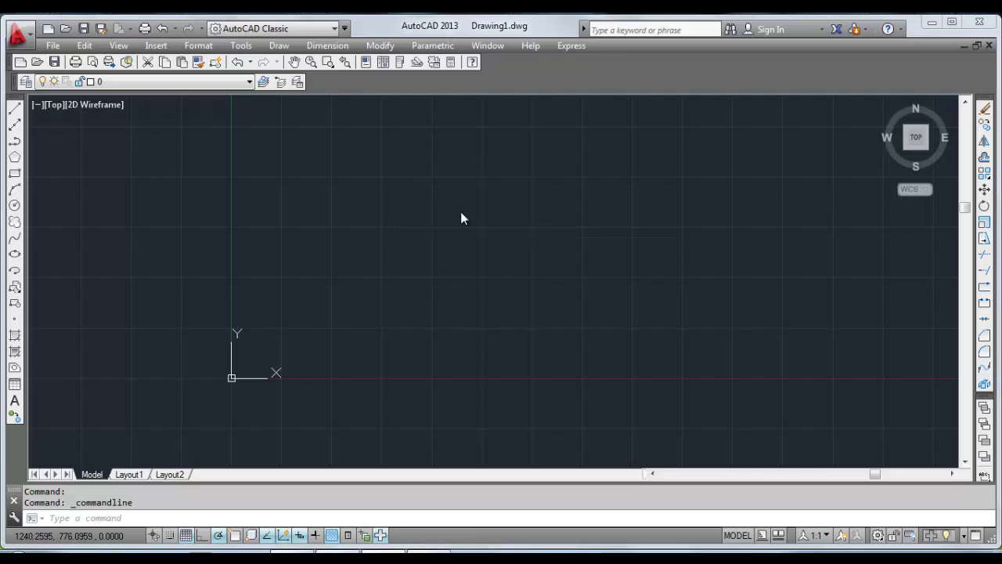
- Pan Realtime around the empty drawing until the origin sits left of centre, then end Pan
click(294, 63)
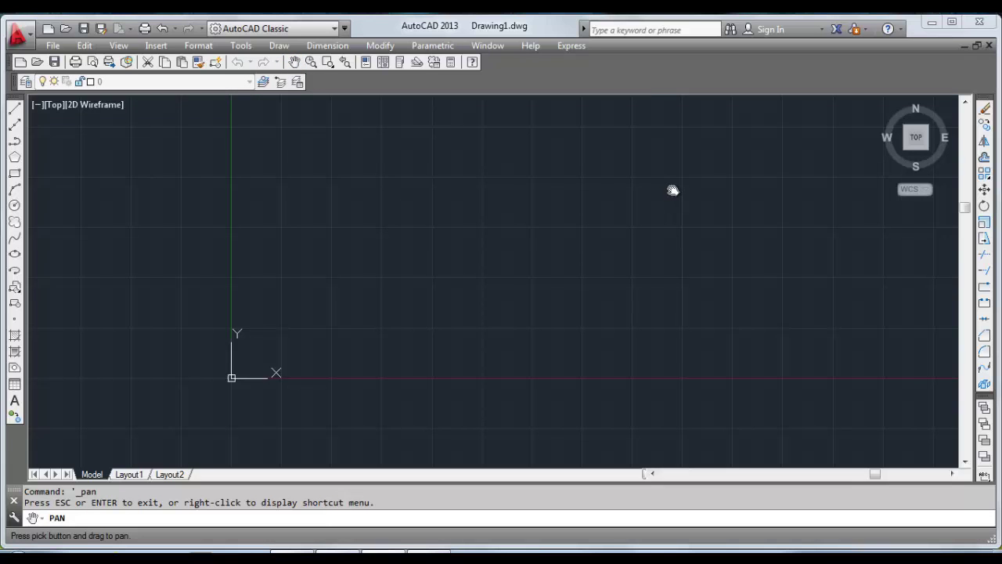
drag(670, 190, 459, 224)
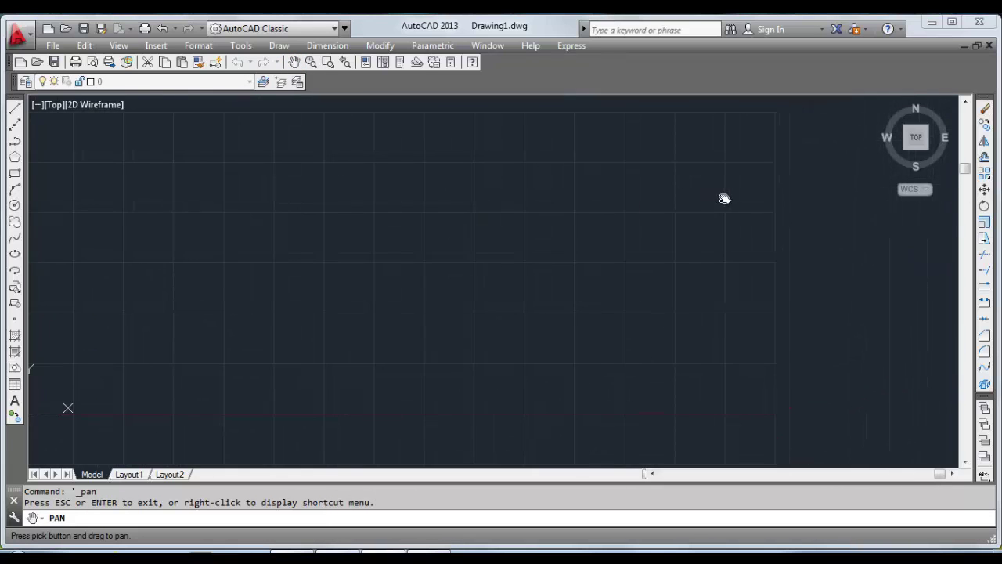
drag(724, 198, 461, 266)
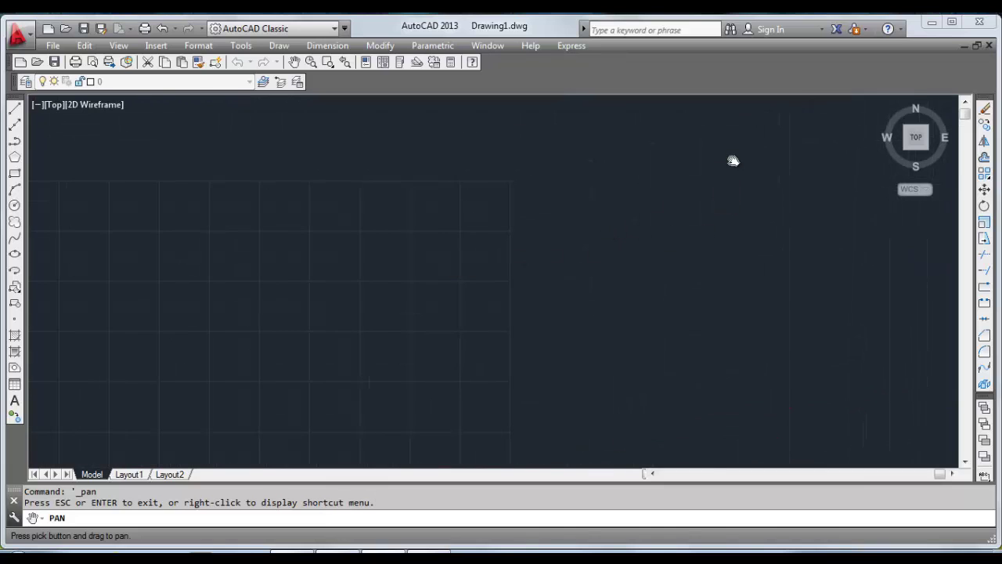
drag(732, 161, 534, 268)
mouse_move(336, 288)
mouse_down()
mouse_move(506, 376)
mouse_move(595, 394)
mouse_move(650, 284)
mouse_up()
mouse_move(274, 321)
mouse_down()
mouse_move(501, 369)
mouse_move(528, 152)
mouse_up()
drag(557, 429, 462, 233)
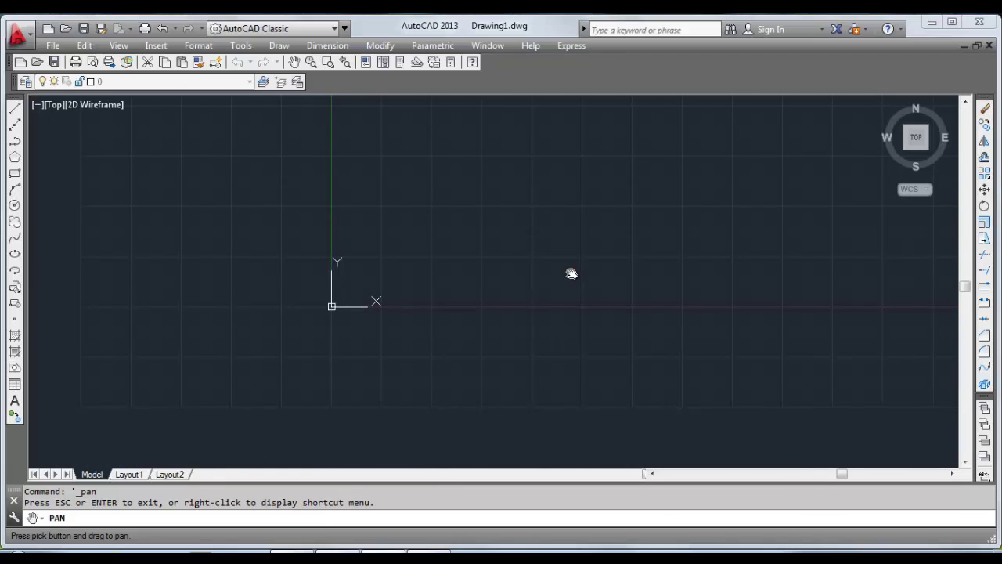
drag(571, 274, 520, 291)
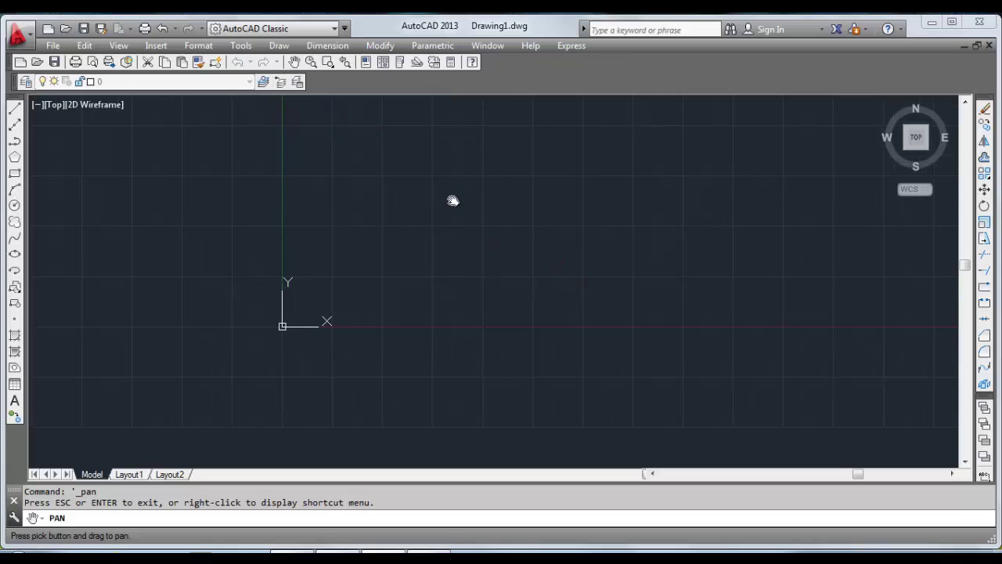
key(Escape)
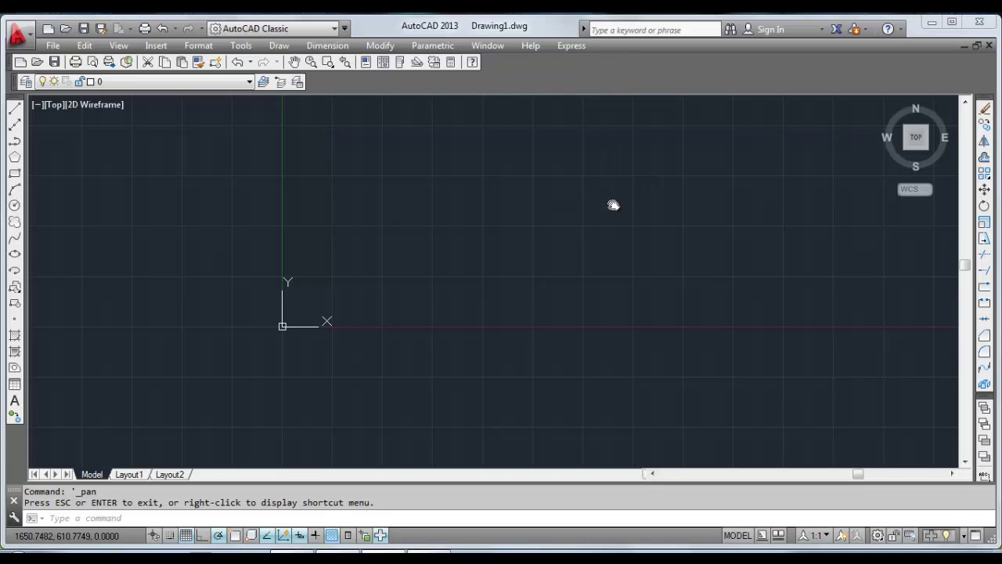
drag(599, 206, 572, 234)
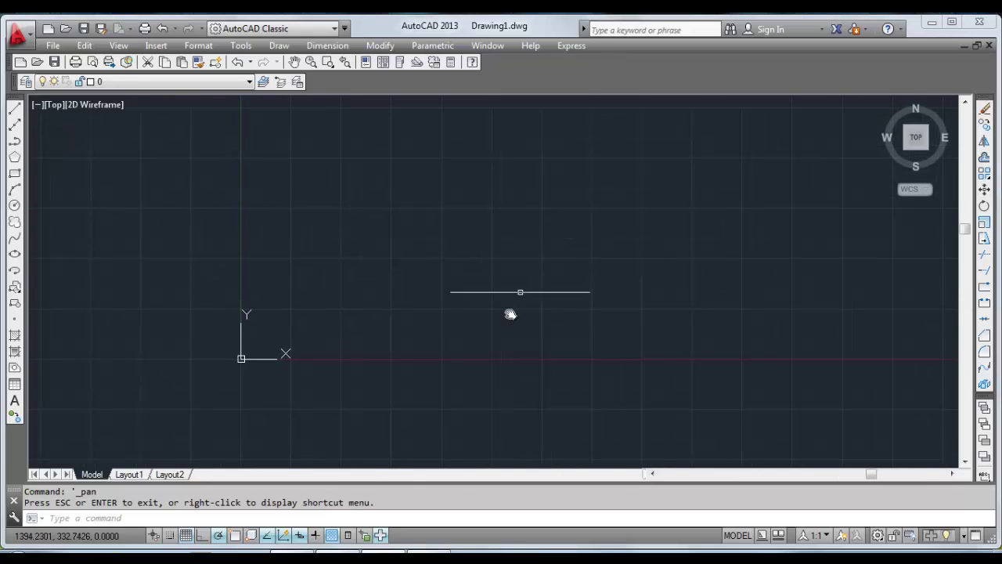
click(427, 515)
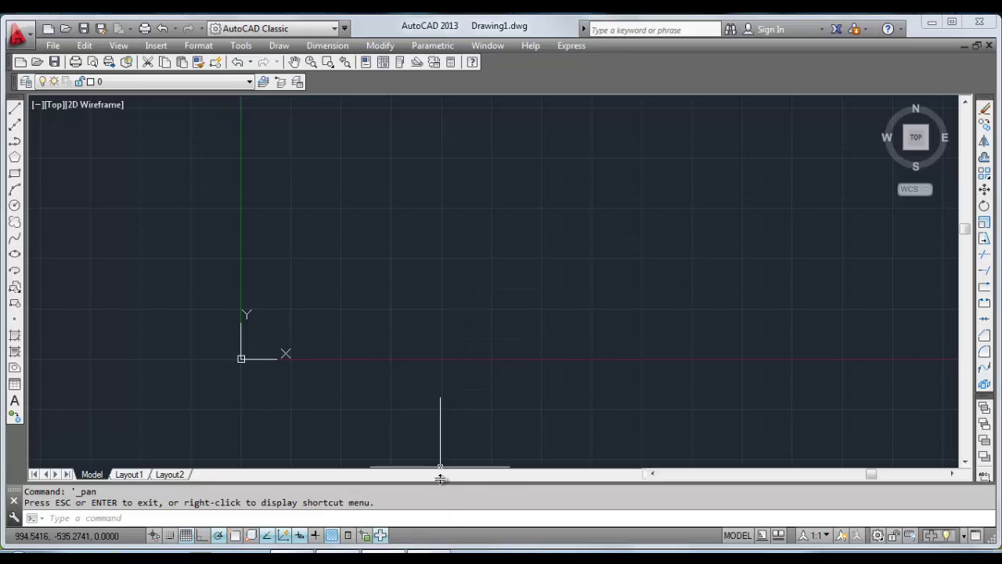
click(447, 518)
- Set the STARTUP system variable to 1 at the command line
text(star)
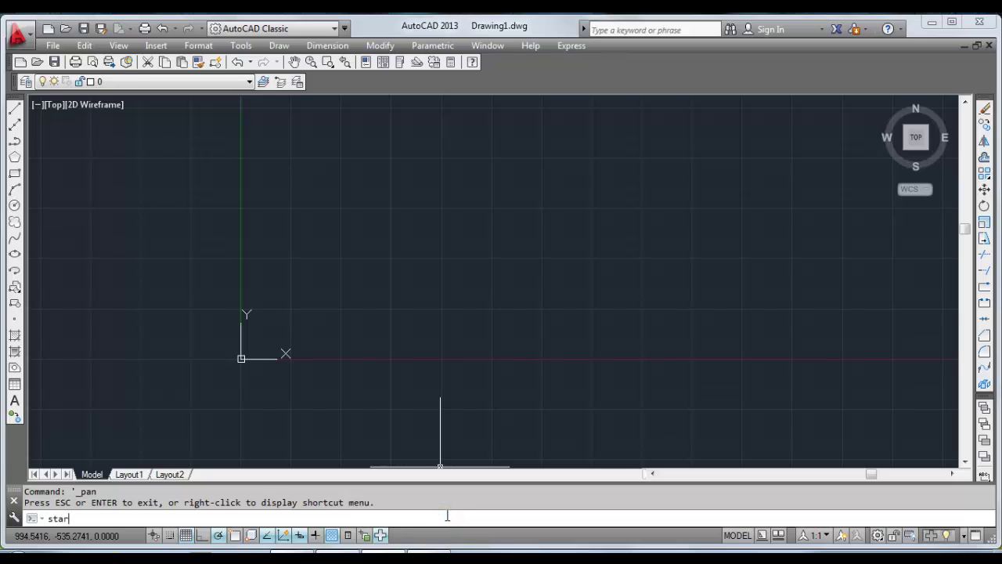
text(tup)
key(Return)
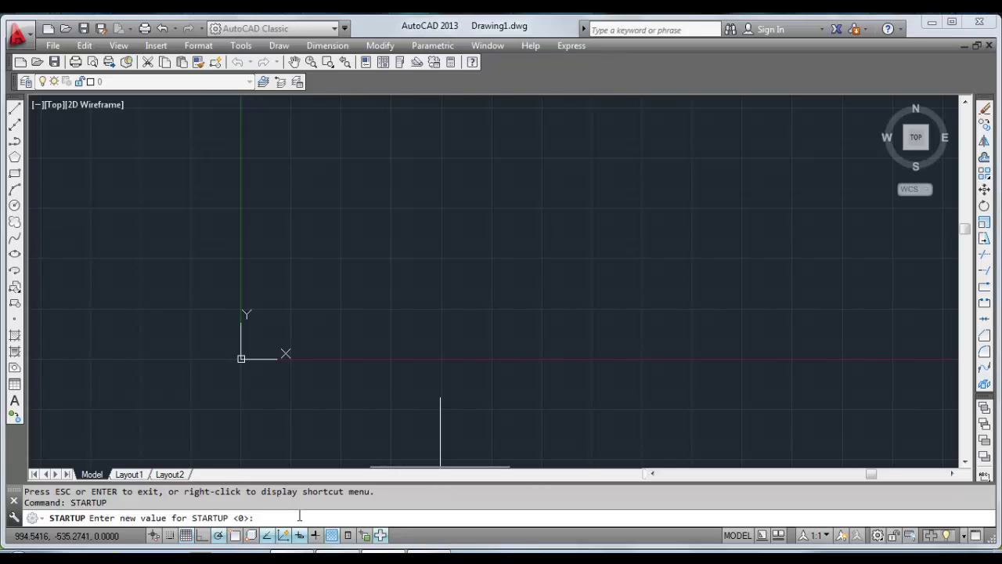
text(1)
key(Return)
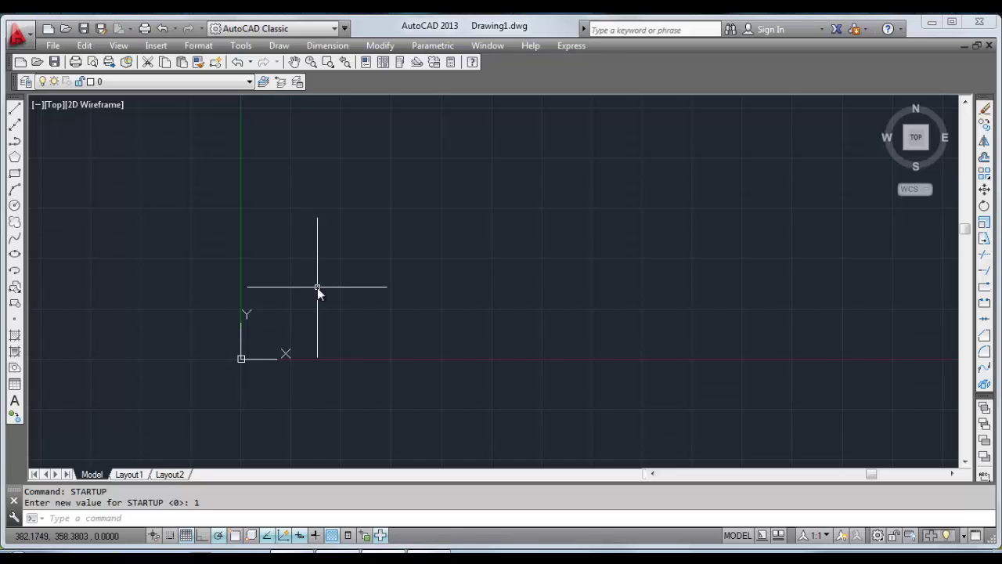
- Create Drawing2.dwg with Start from Scratch using Imperial feet-and-inches settings
key(ctrl+n)
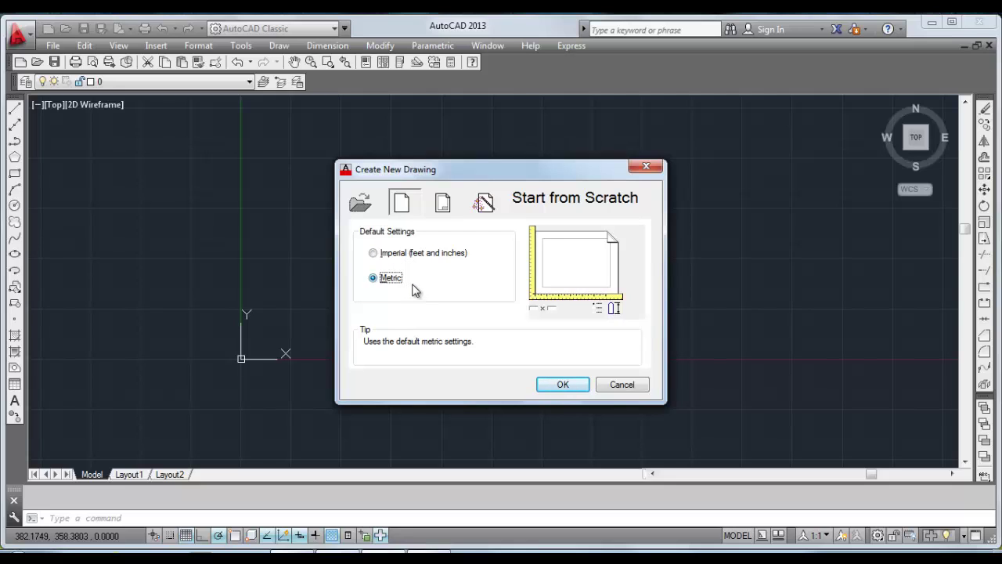
click(413, 253)
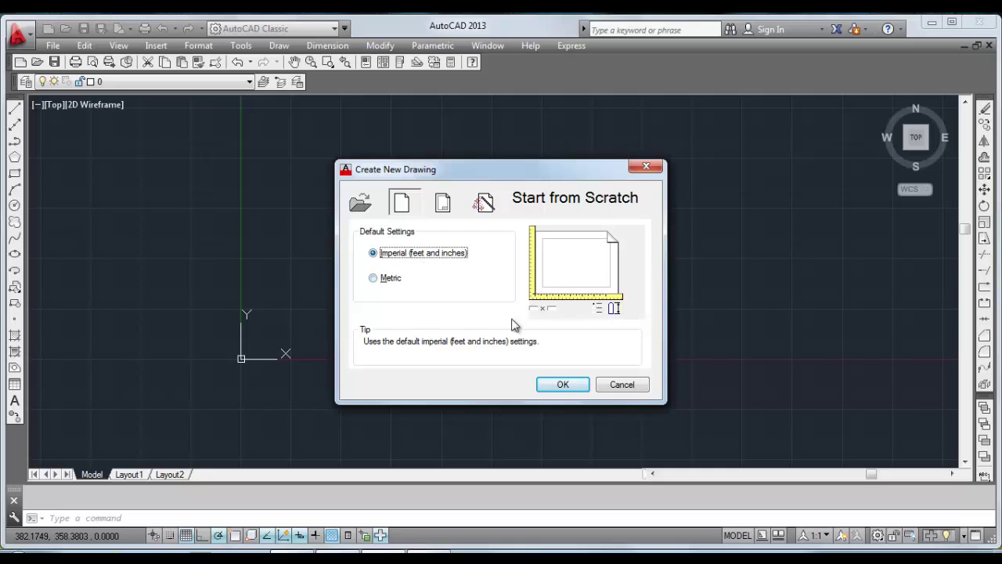
click(555, 384)
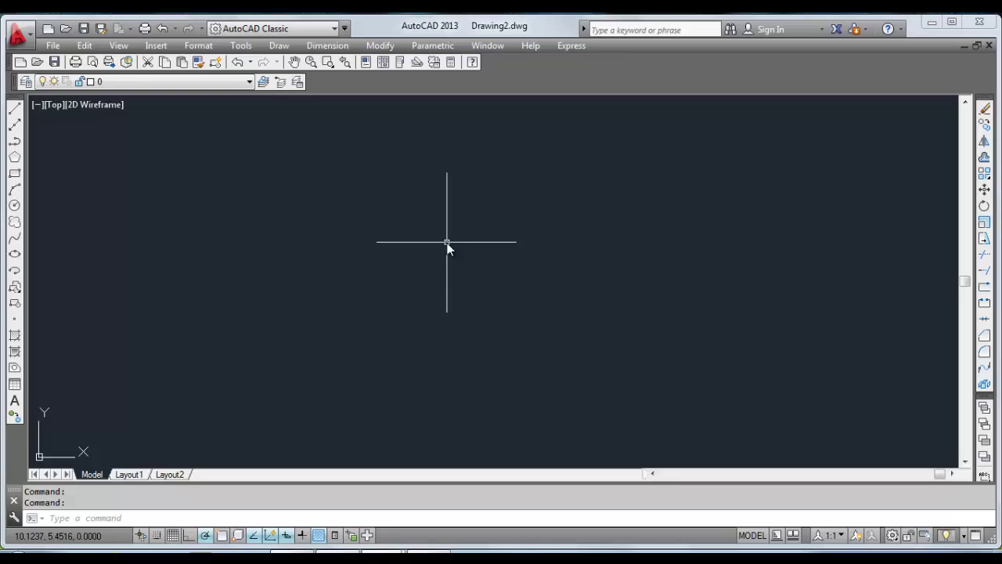
- Correct the mistyped STARTUP command and enter 0 as its new value
click(334, 517)
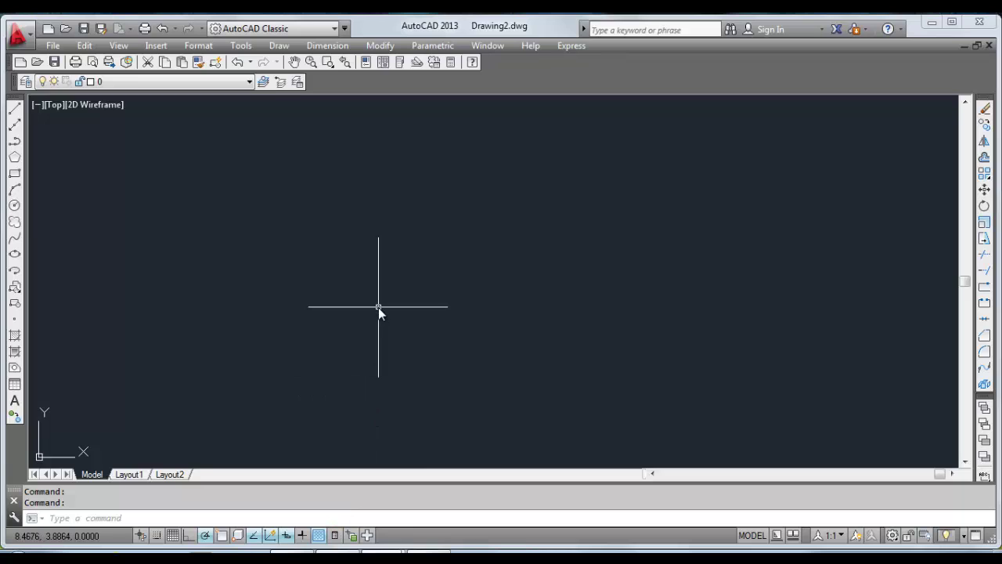
text(STARTip)
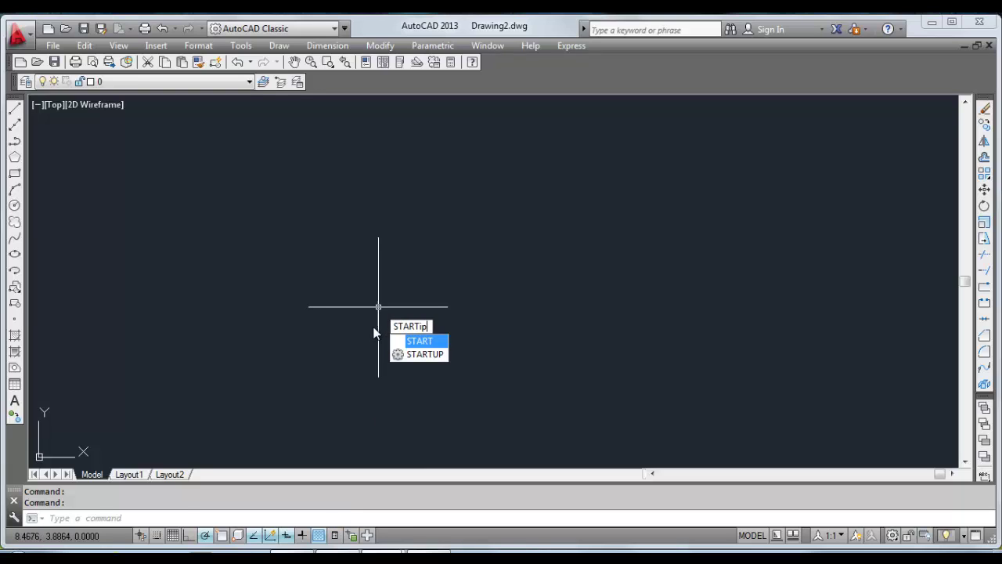
key(Return)
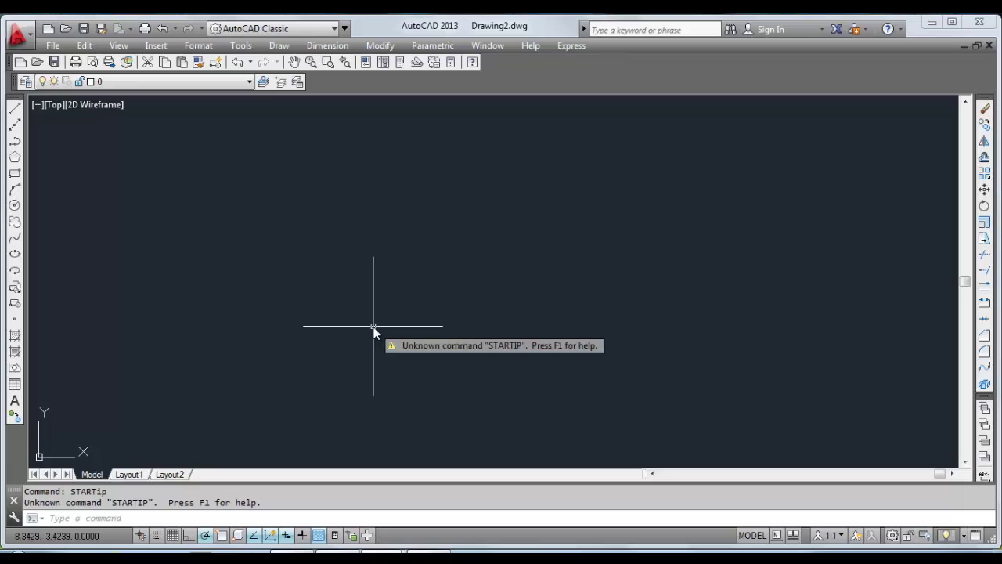
key(Escape)
key(Escape)
text(STARup)
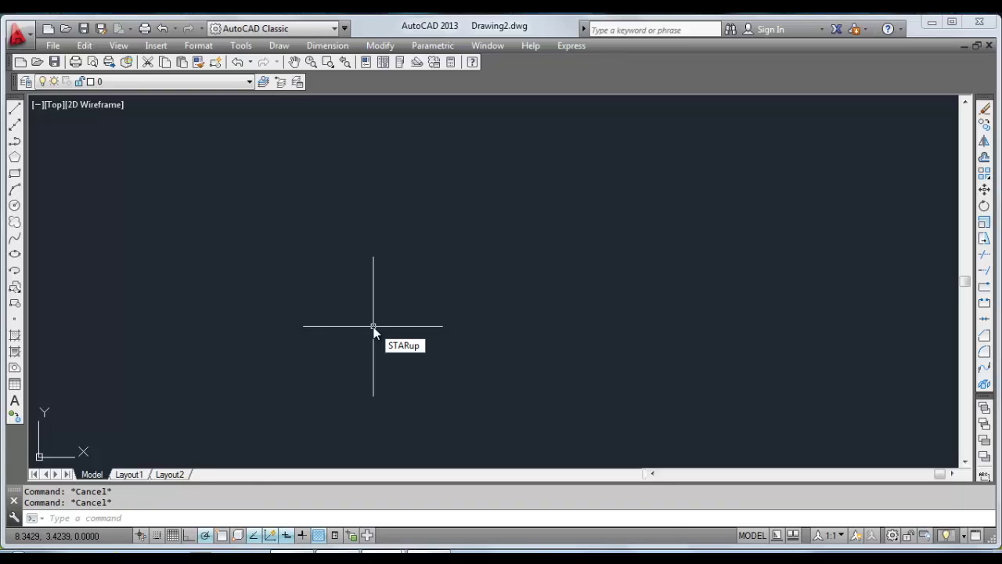
key(BackSpace)
key(BackSpace)
text(TUP)
key(Return)
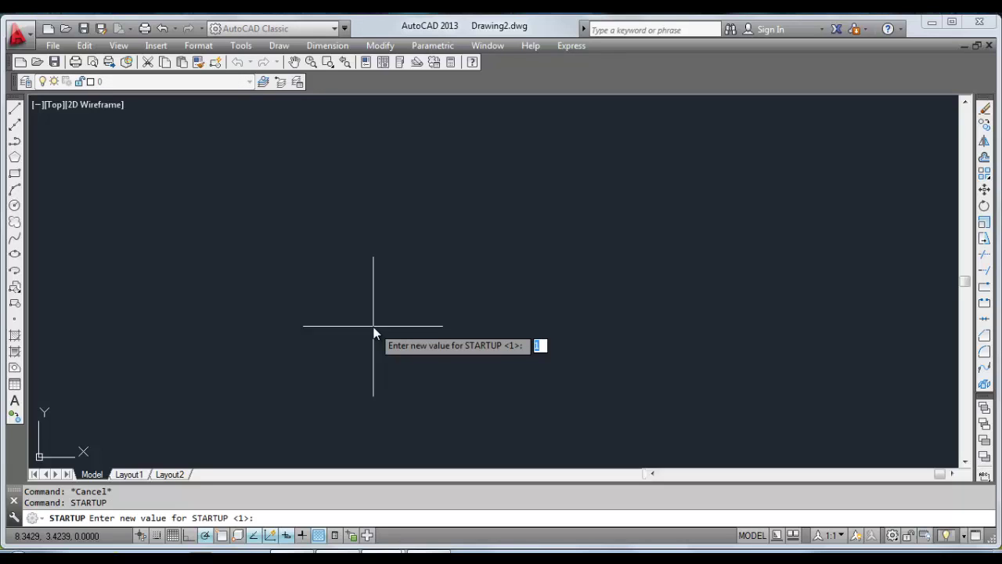
text(0)
key(Return)
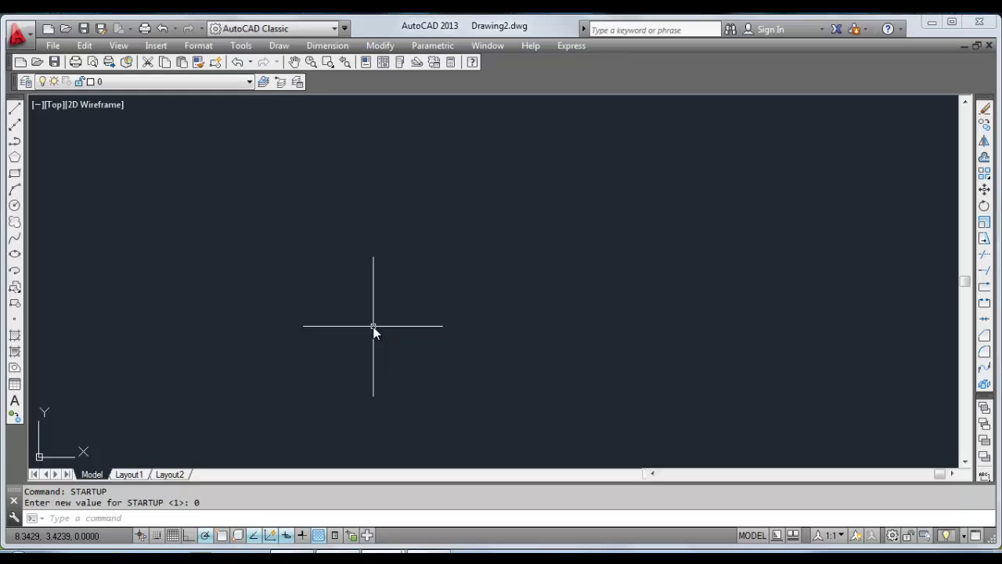
key(ctrl+n)
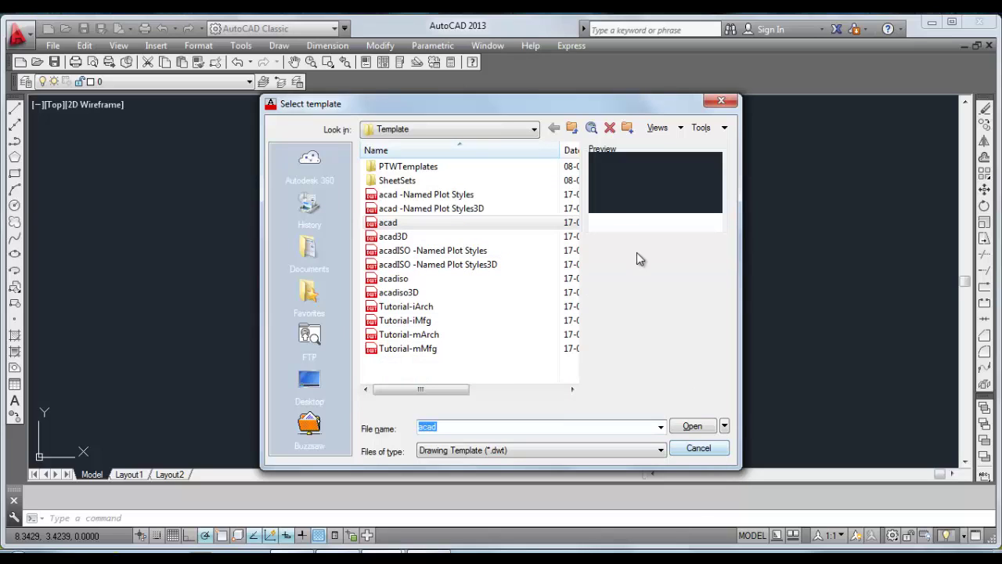
click(722, 452)
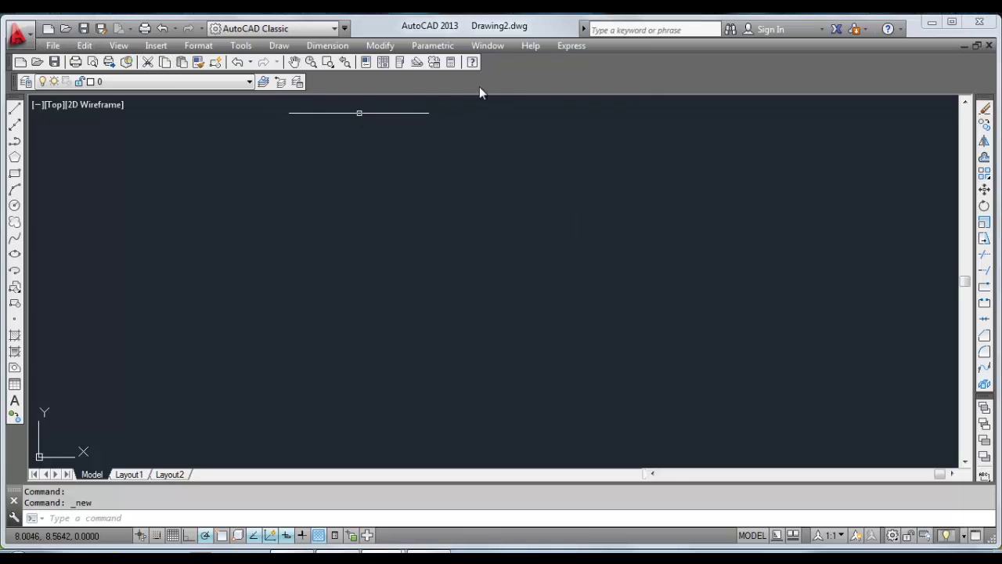
click(63, 48)
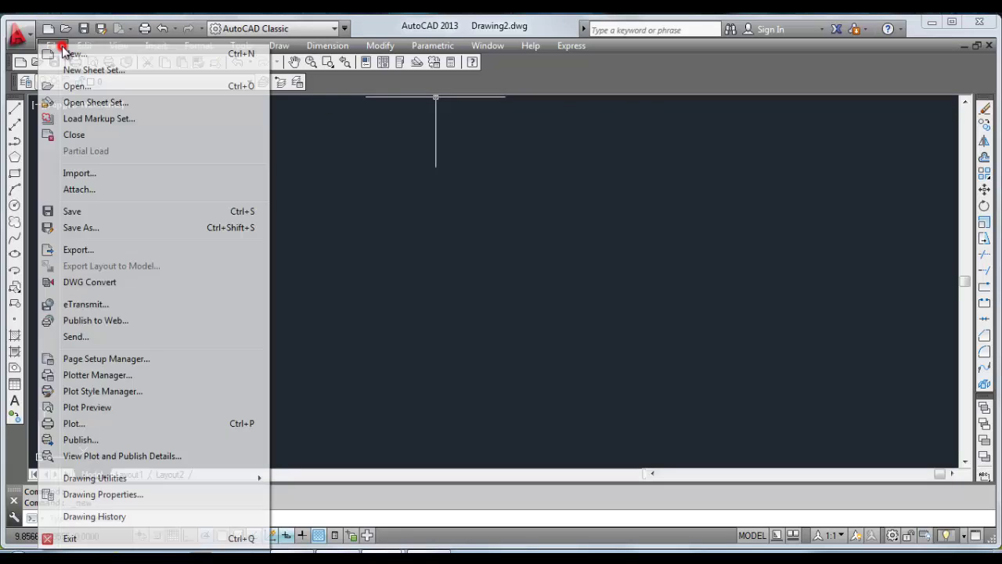
click(95, 228)
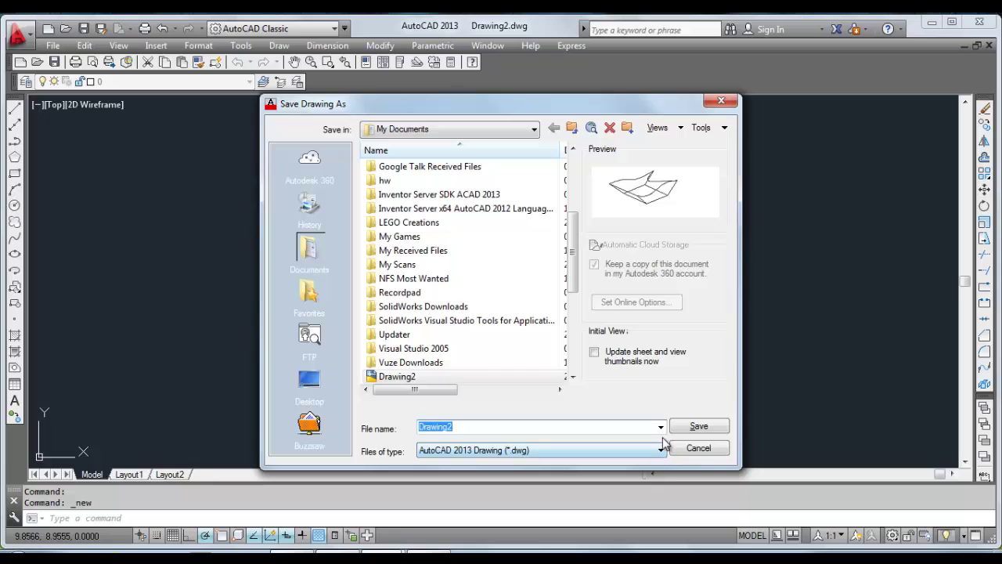
click(662, 451)
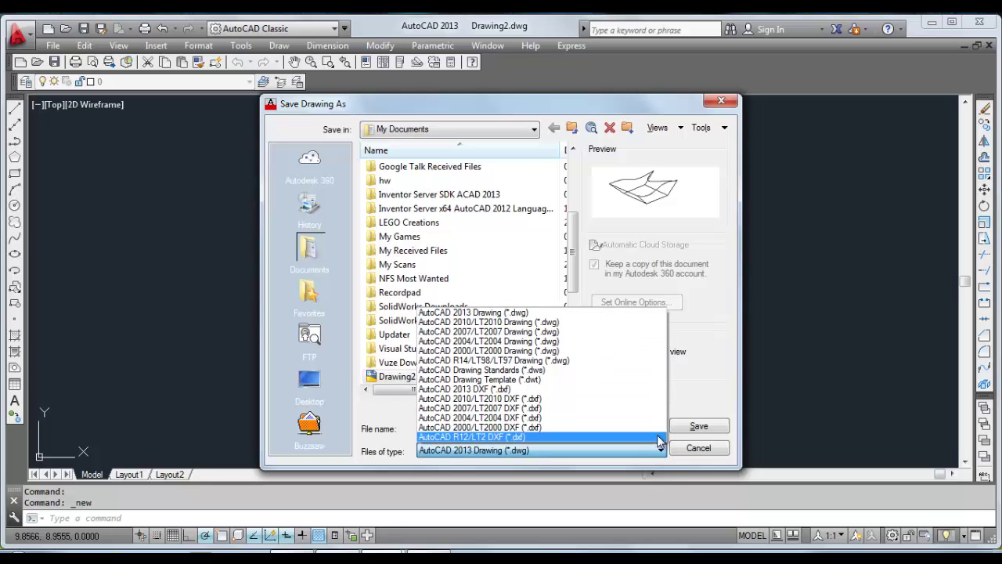
click(646, 359)
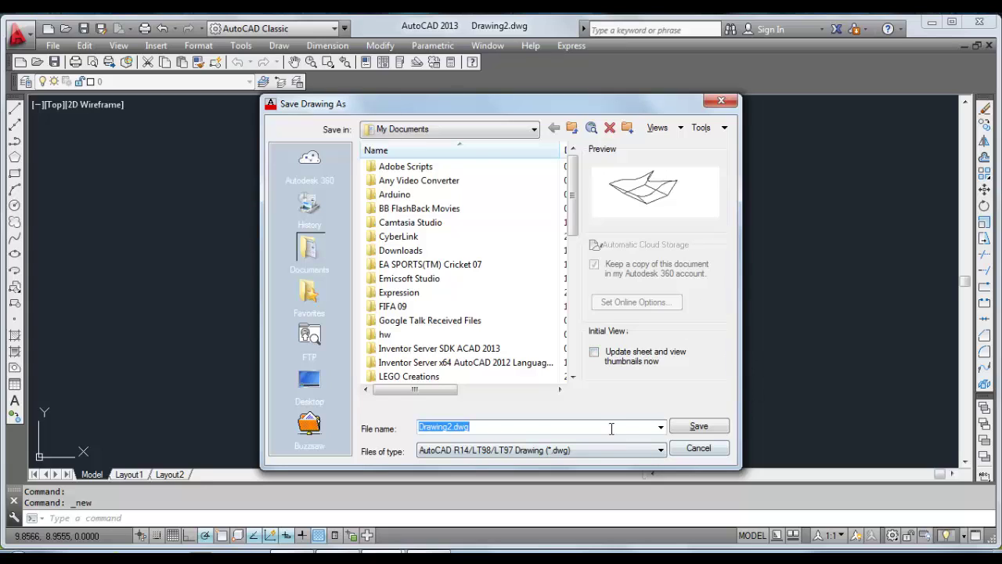
click(718, 448)
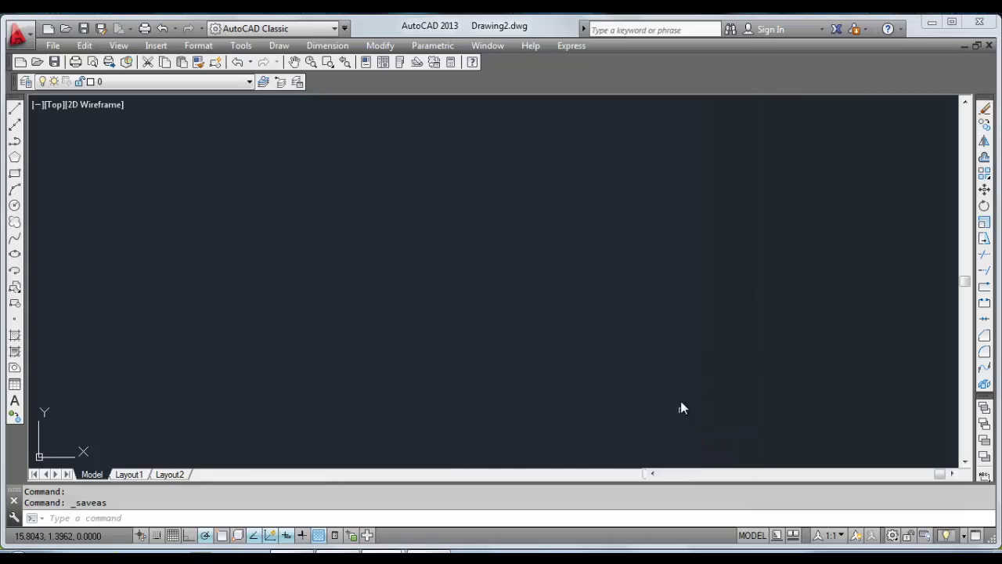